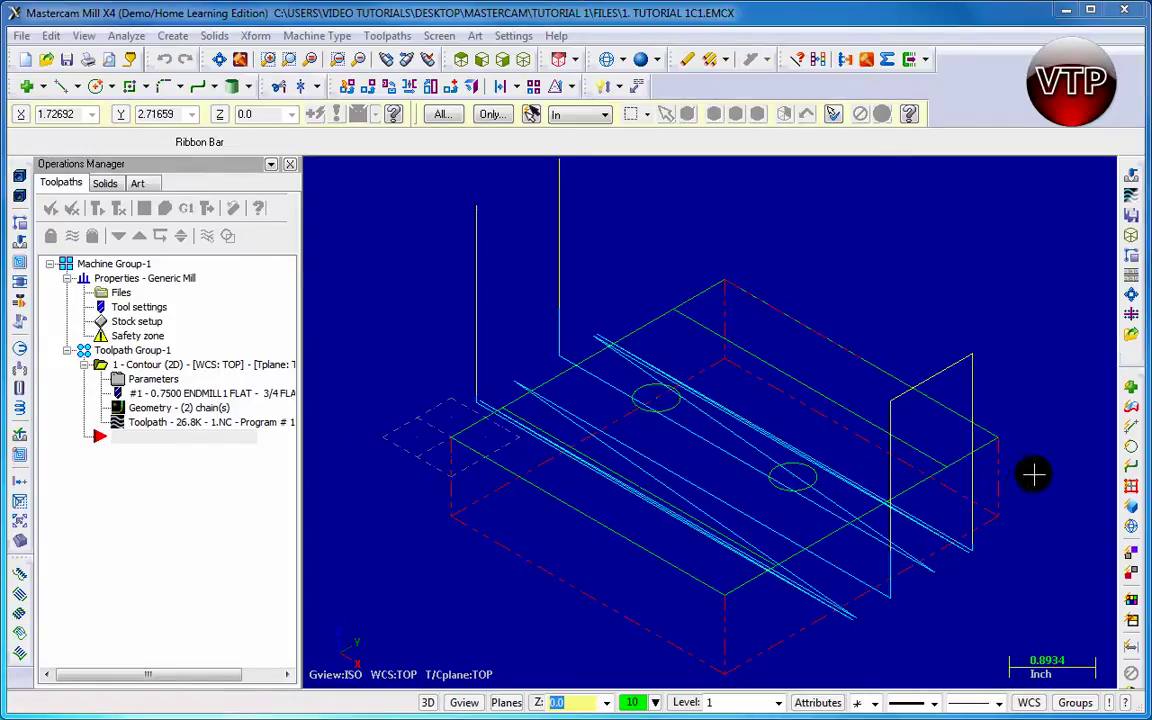
Step: Start a drill toolpath using the centres of the two circles on the part as drill points
click(799, 476)
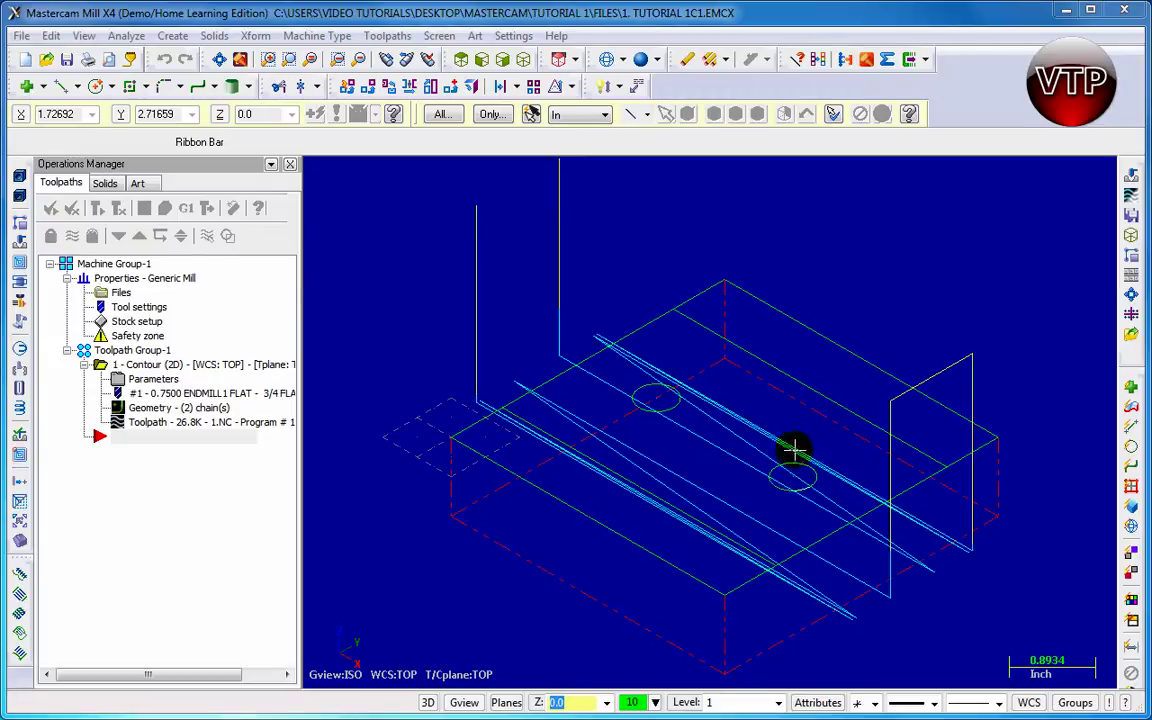
click(116, 212)
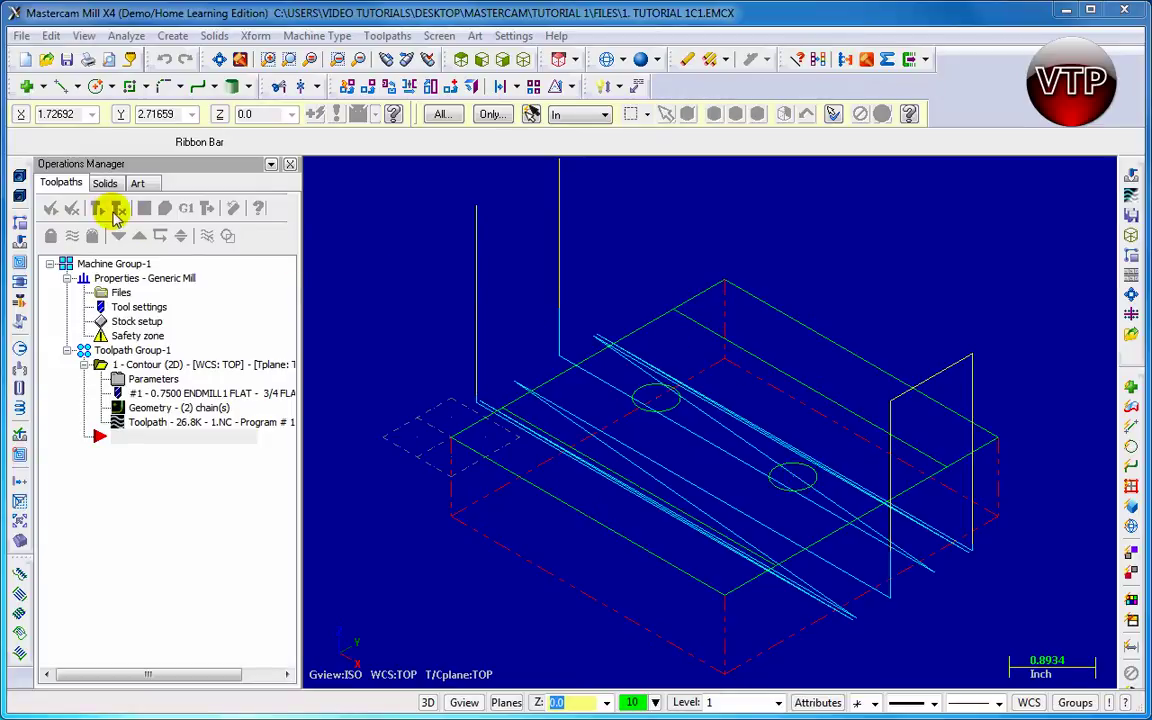
click(21, 243)
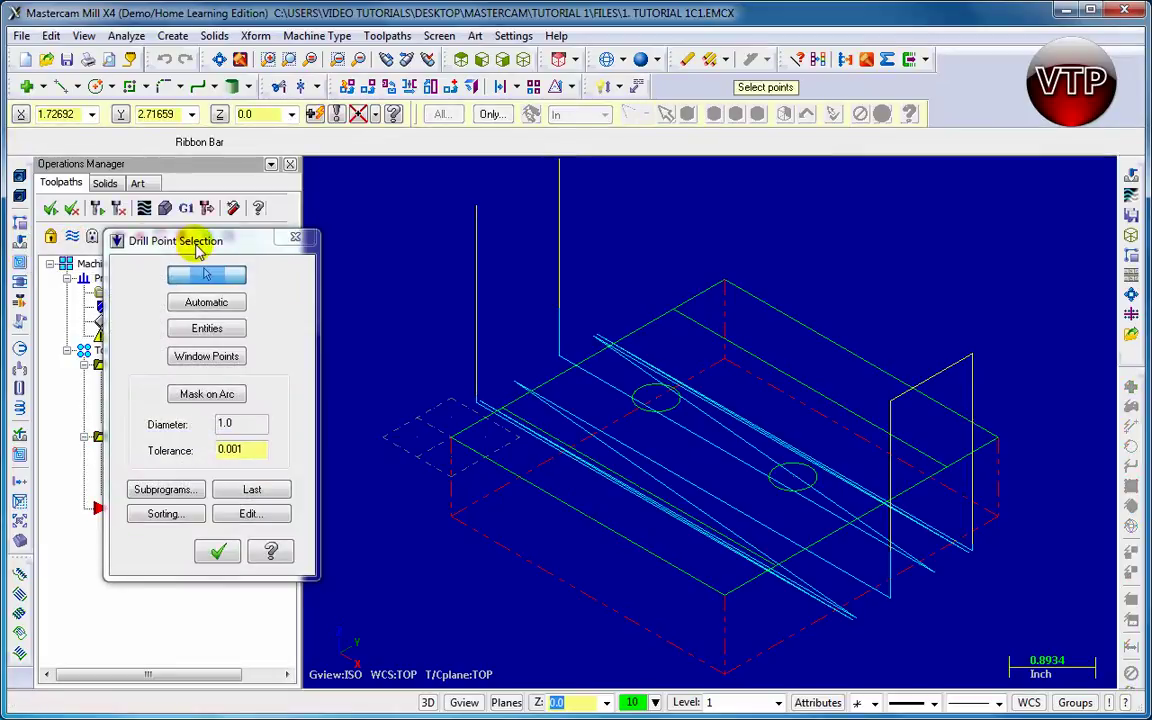
drag(200, 250, 288, 222)
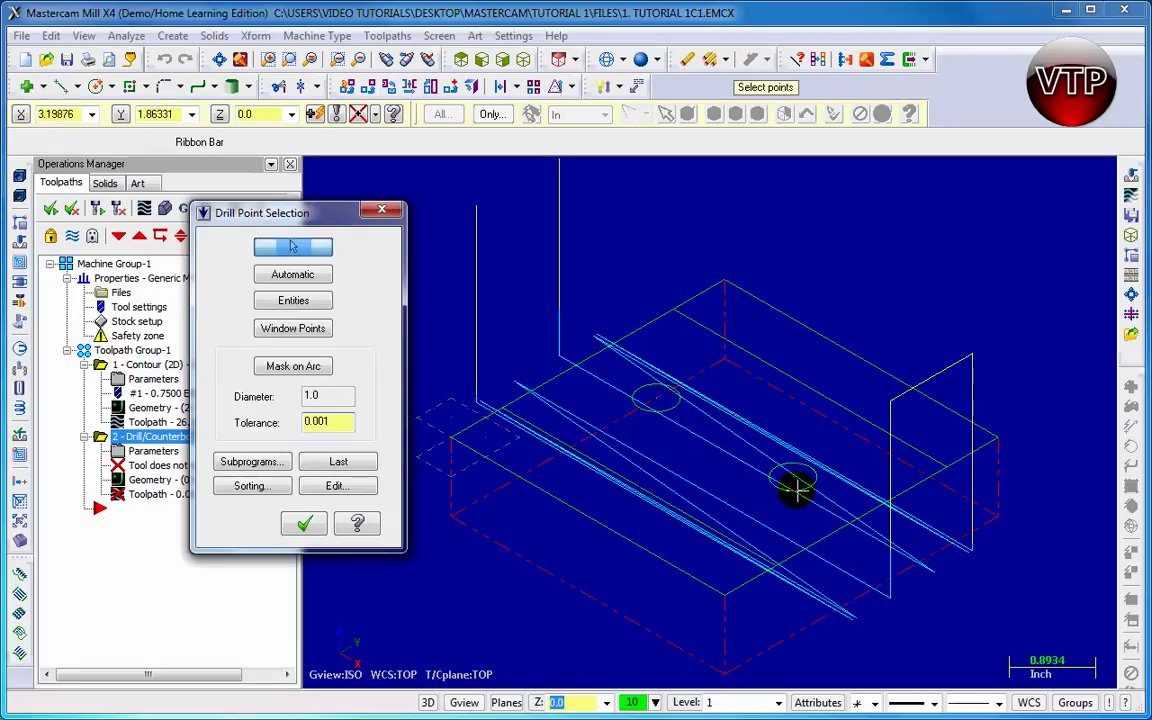
click(660, 405)
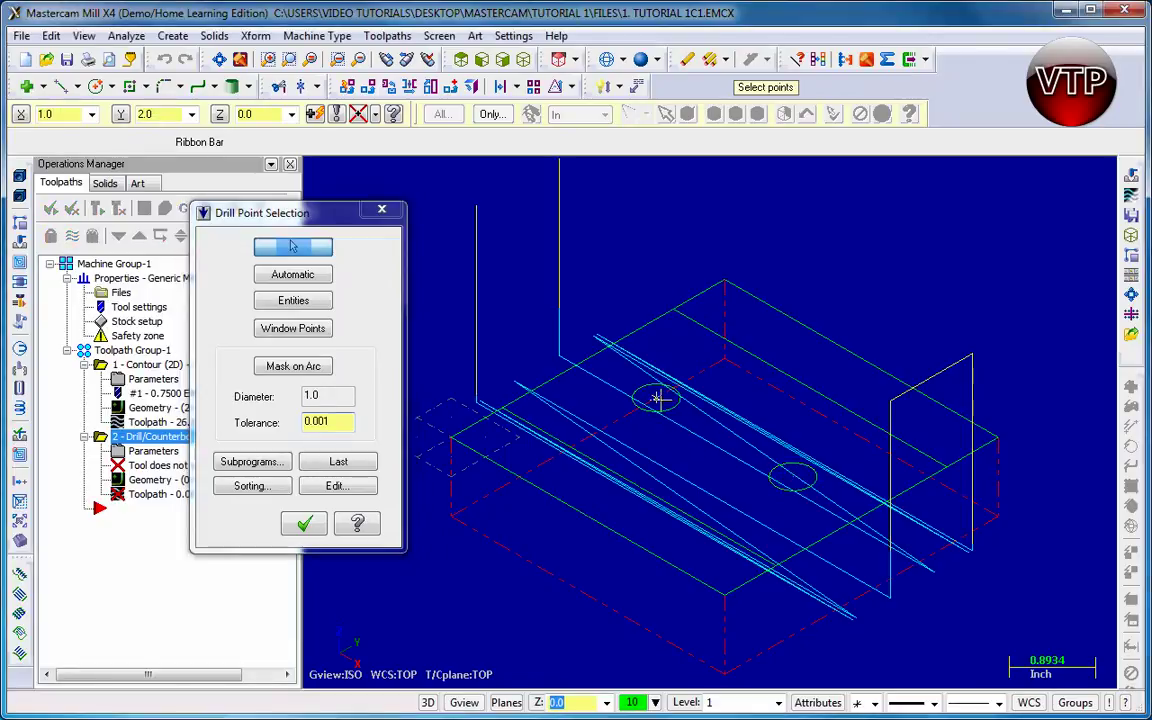
click(797, 478)
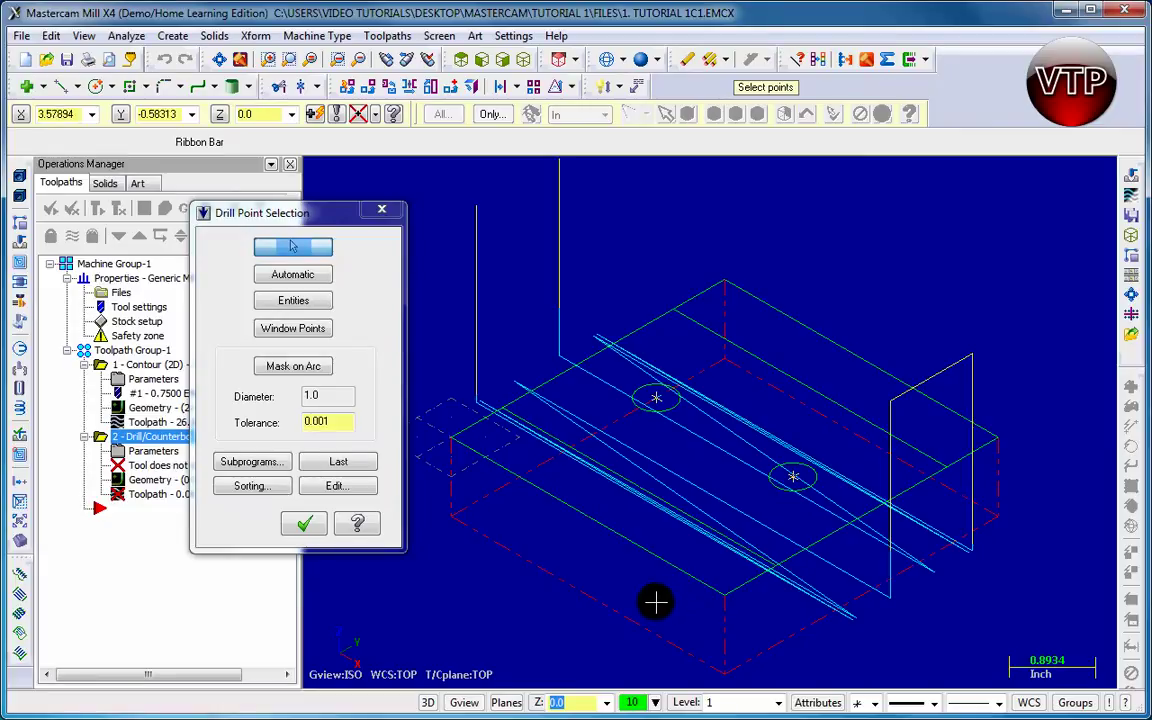
click(297, 525)
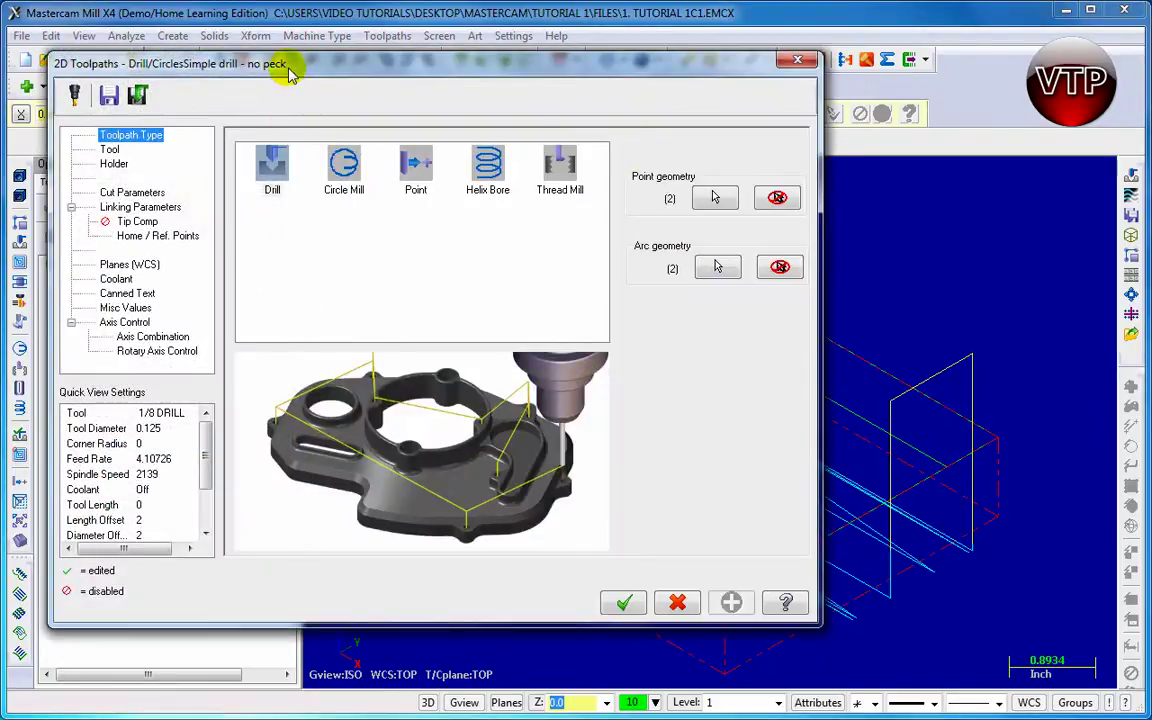
Step: Filter the drill operation's tool list to show only the spot drill tool type
drag(291, 66, 338, 67)
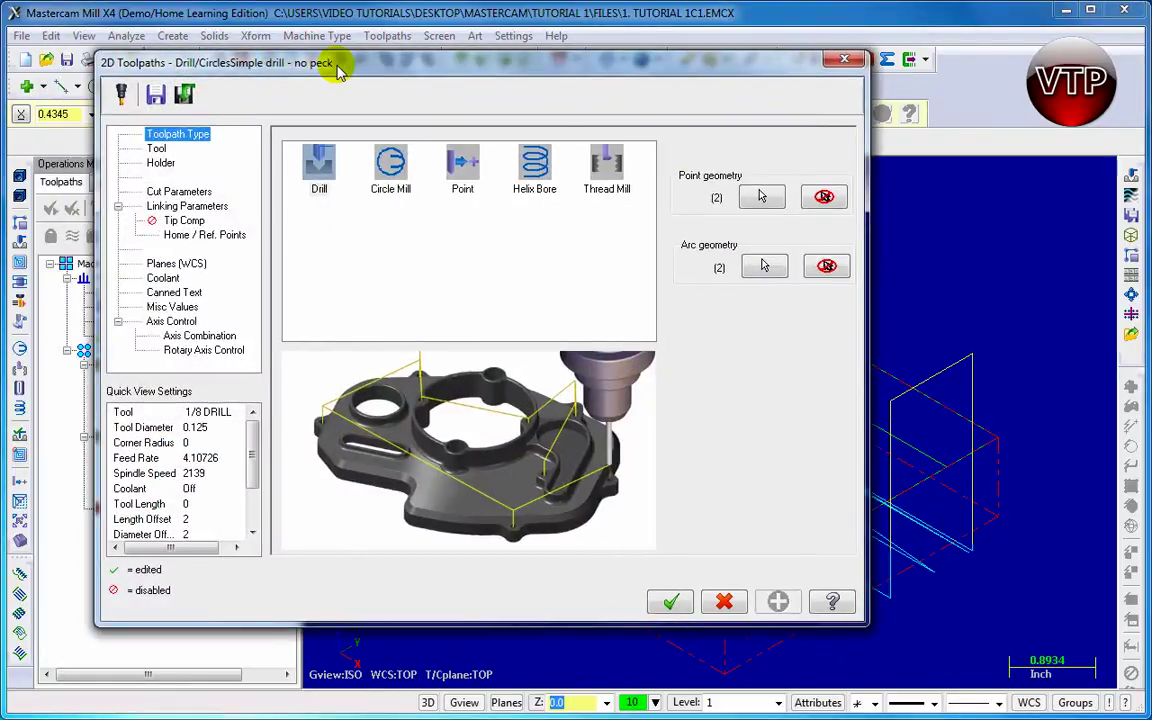
click(160, 149)
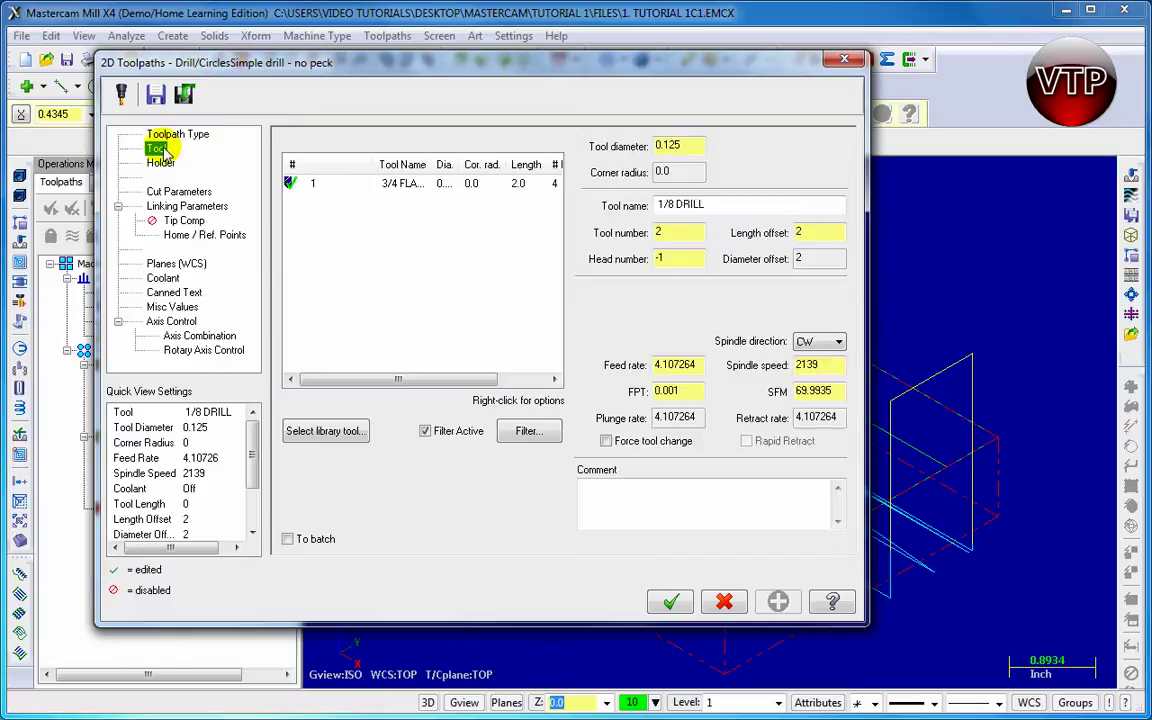
click(527, 432)
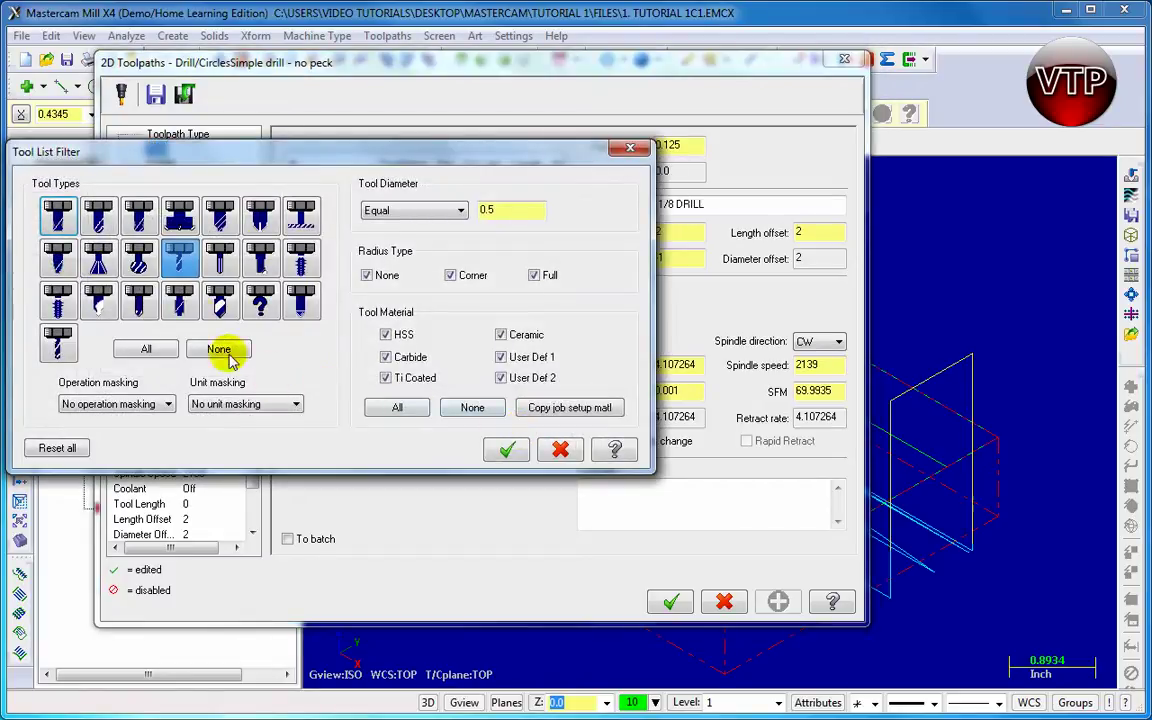
click(190, 268)
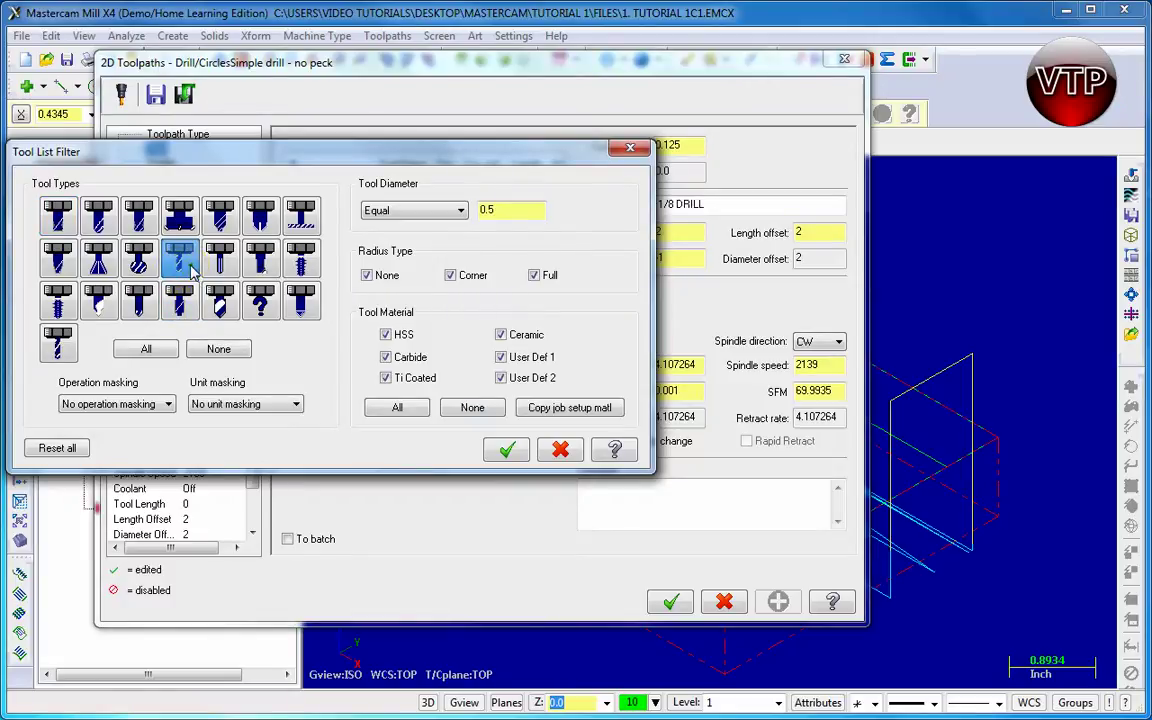
click(143, 303)
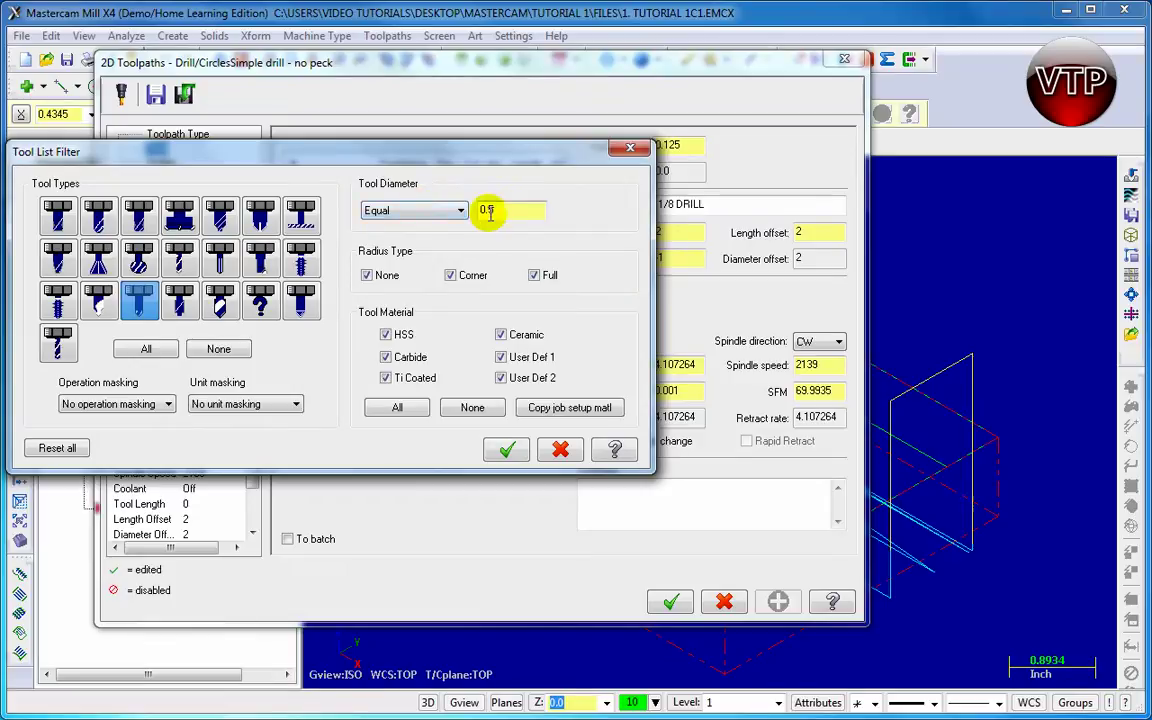
click(509, 450)
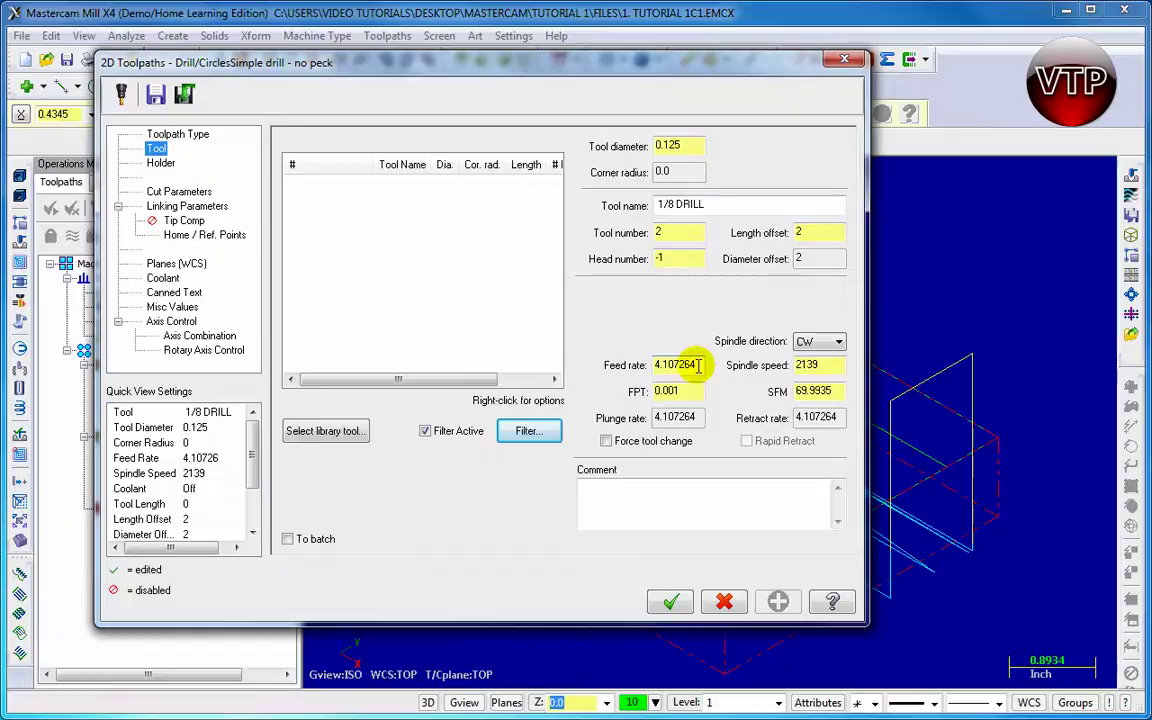
Step: Set the drill operation's feed rate to 30 and spindle speed to 4500
drag(689, 364, 599, 371)
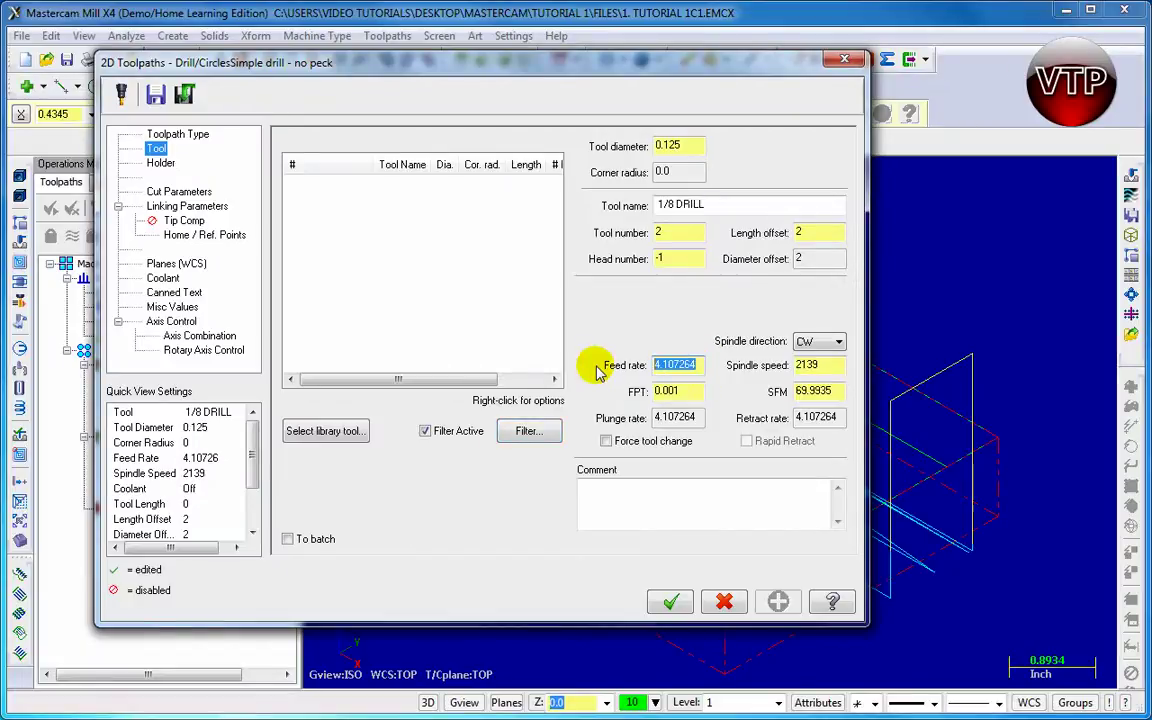
text(30)
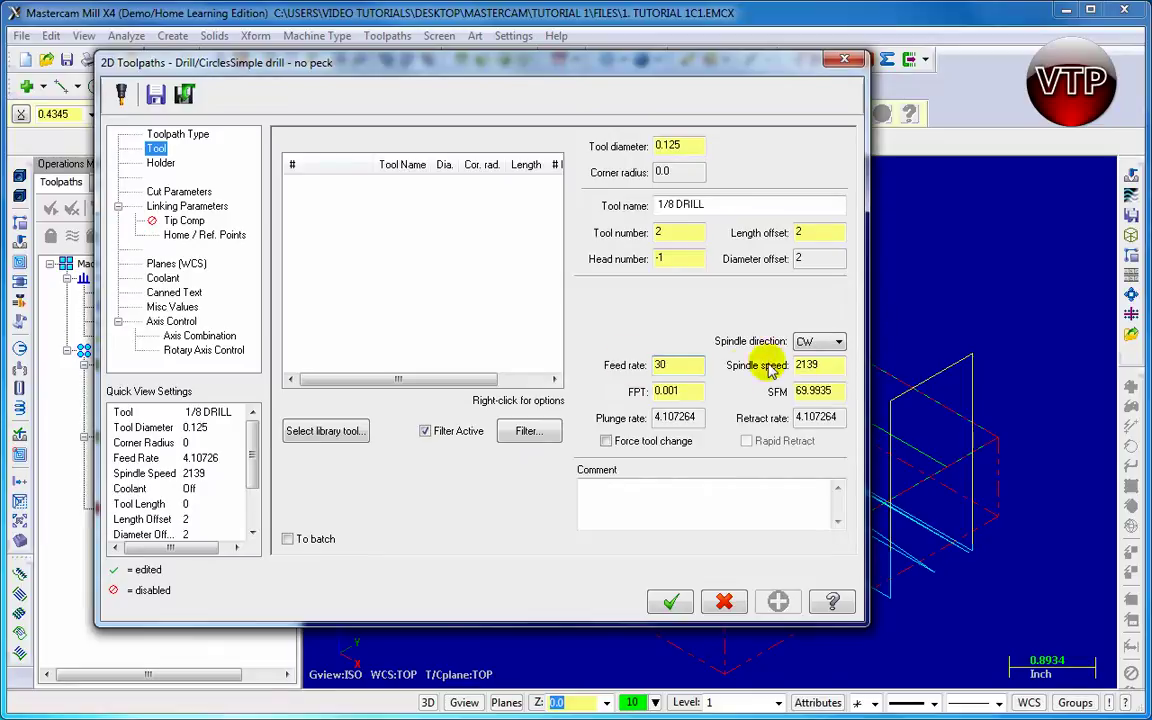
double_click(805, 365)
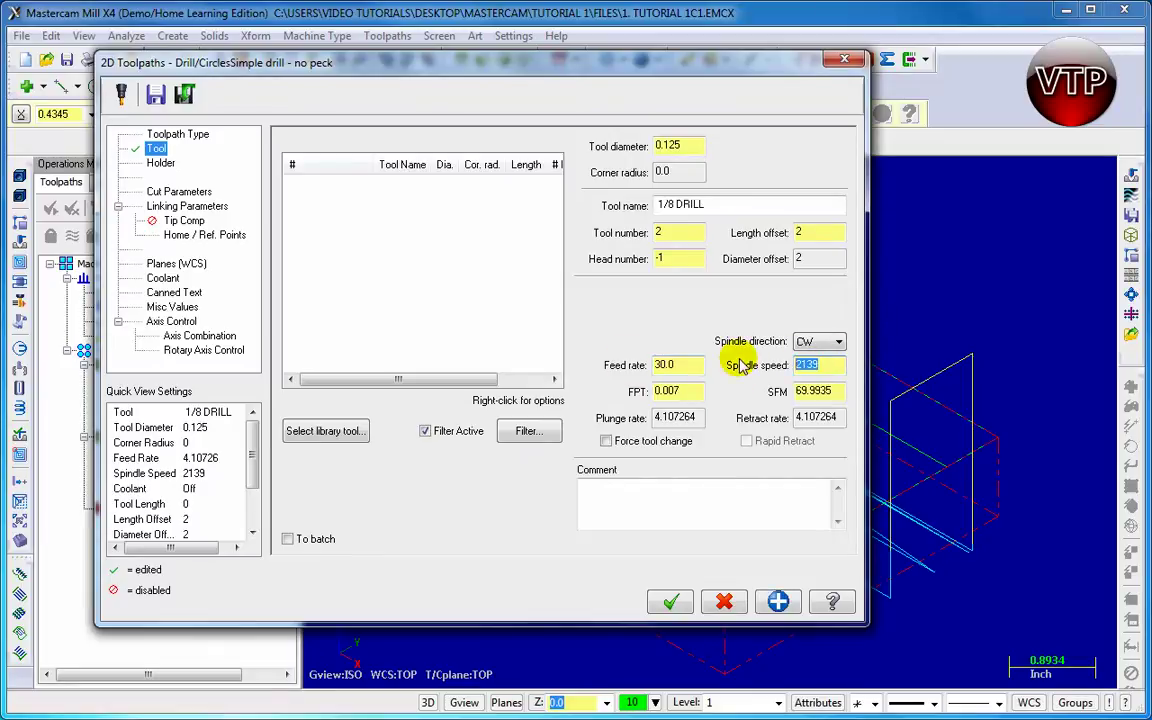
text(4500)
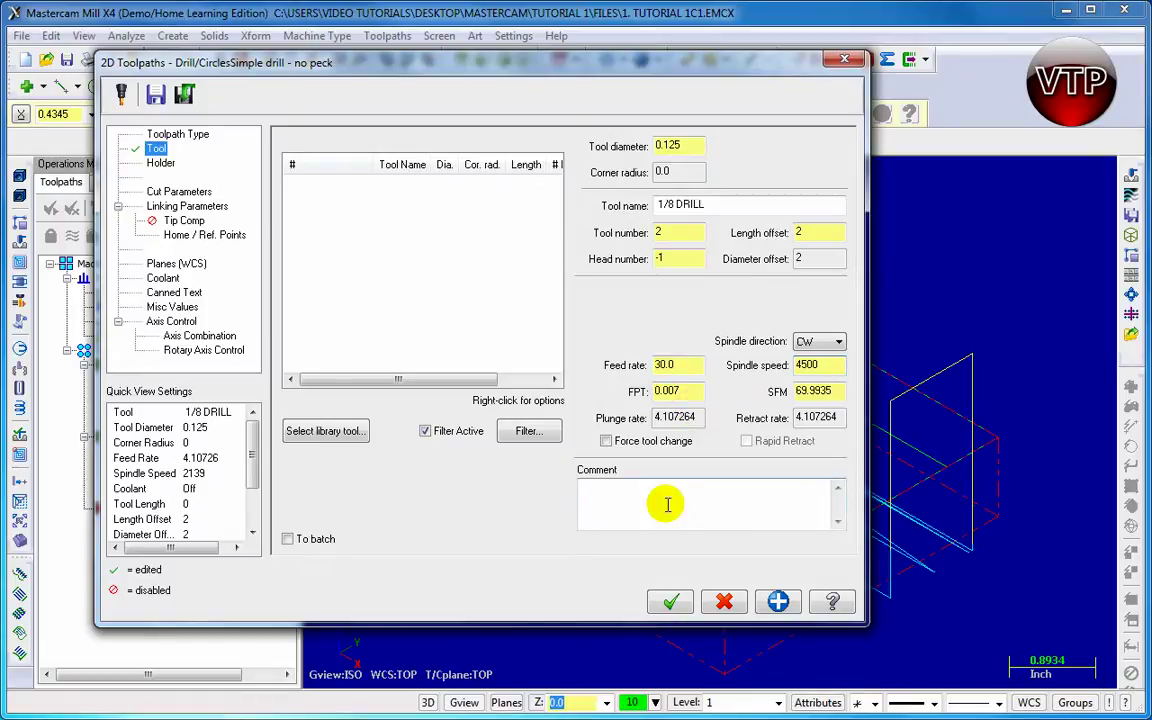
Step: Add the comment SPOT DRILL and assign the 1/2 SPOTDRILL from the MILL_INCH tool library to the operation
click(667, 504)
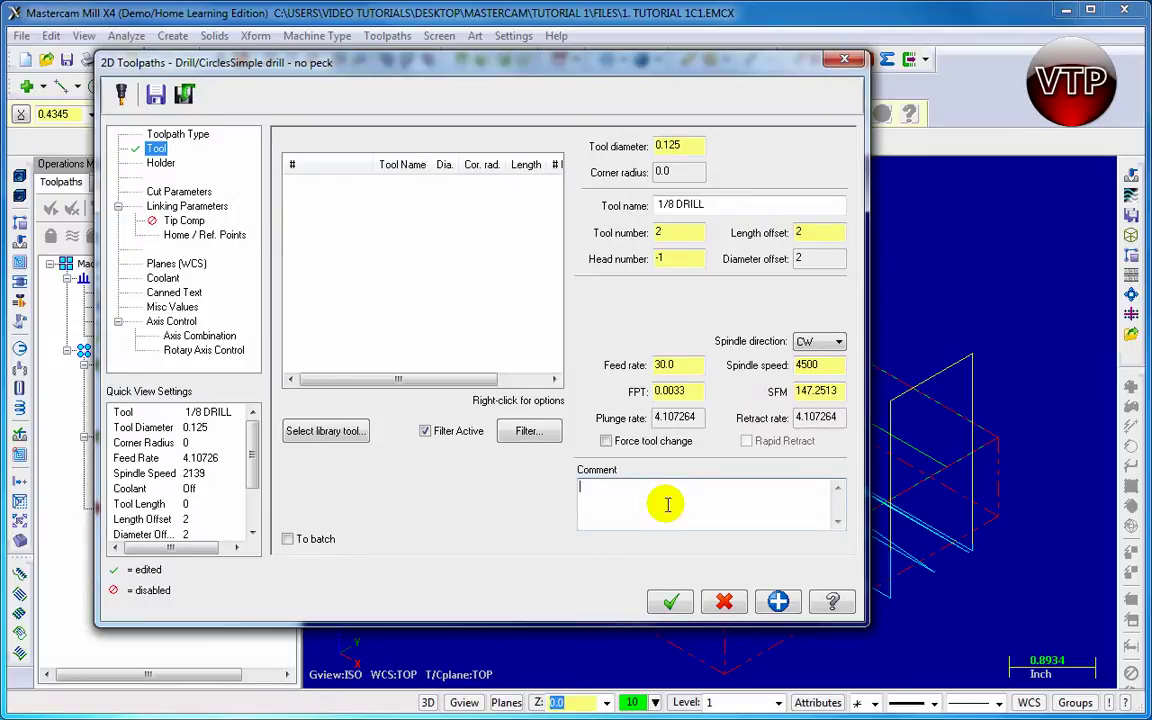
text(d)
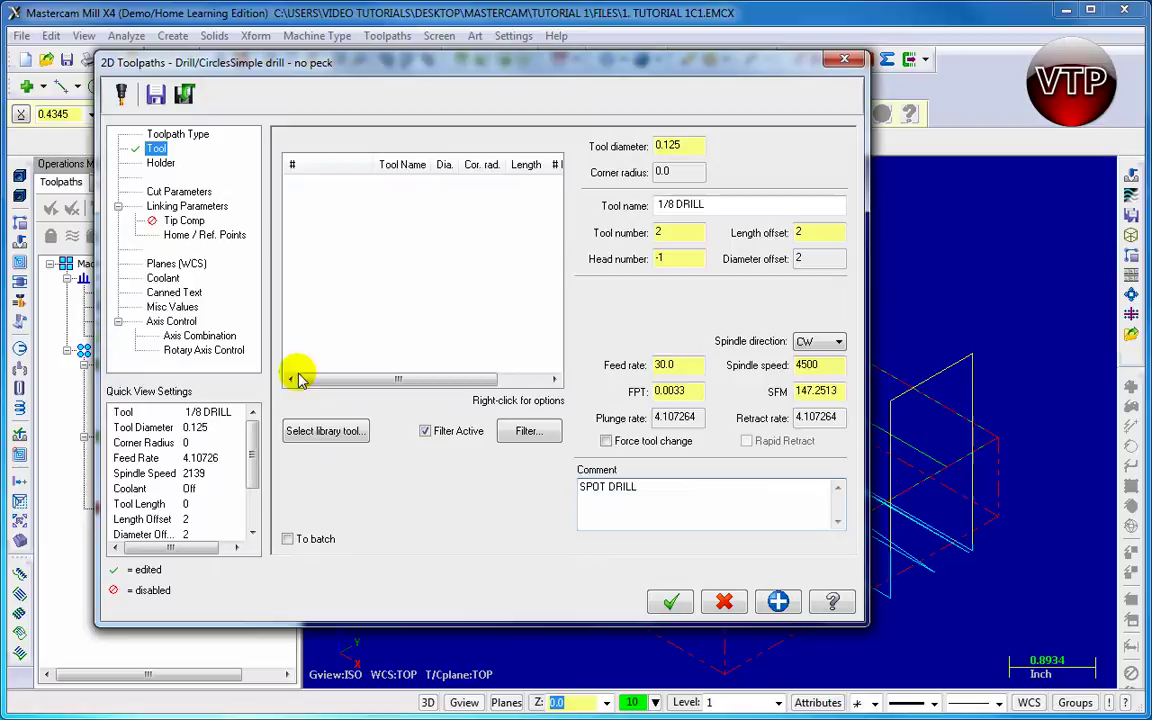
click(326, 431)
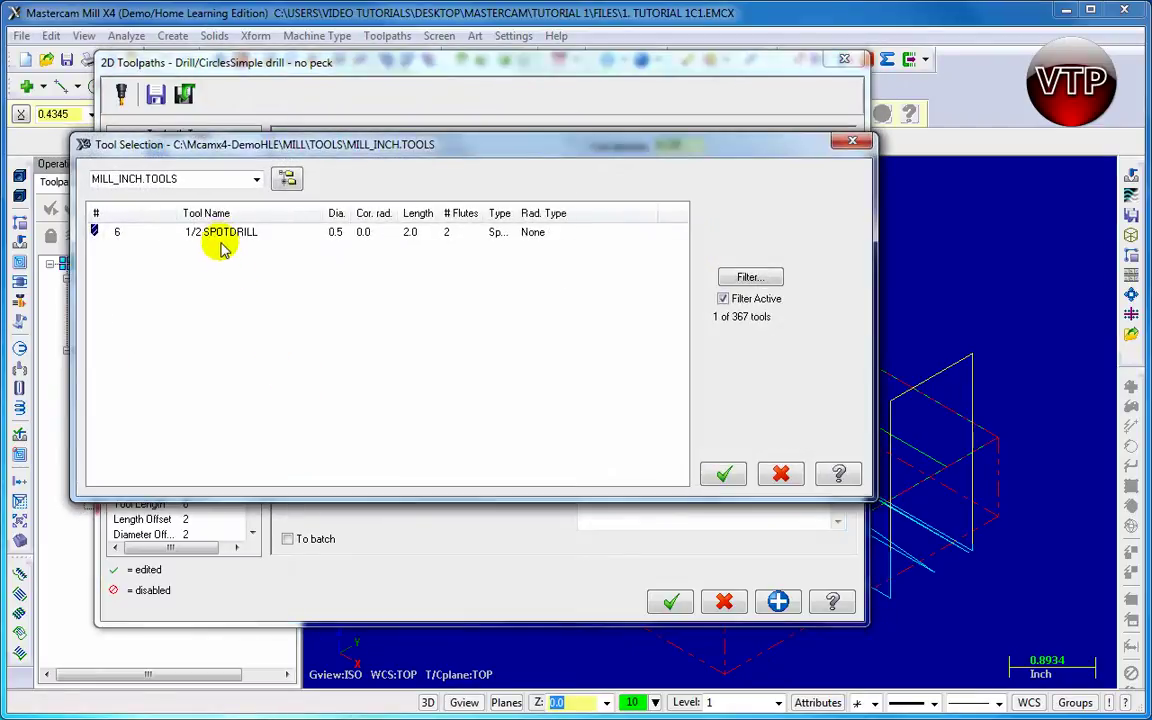
click(224, 234)
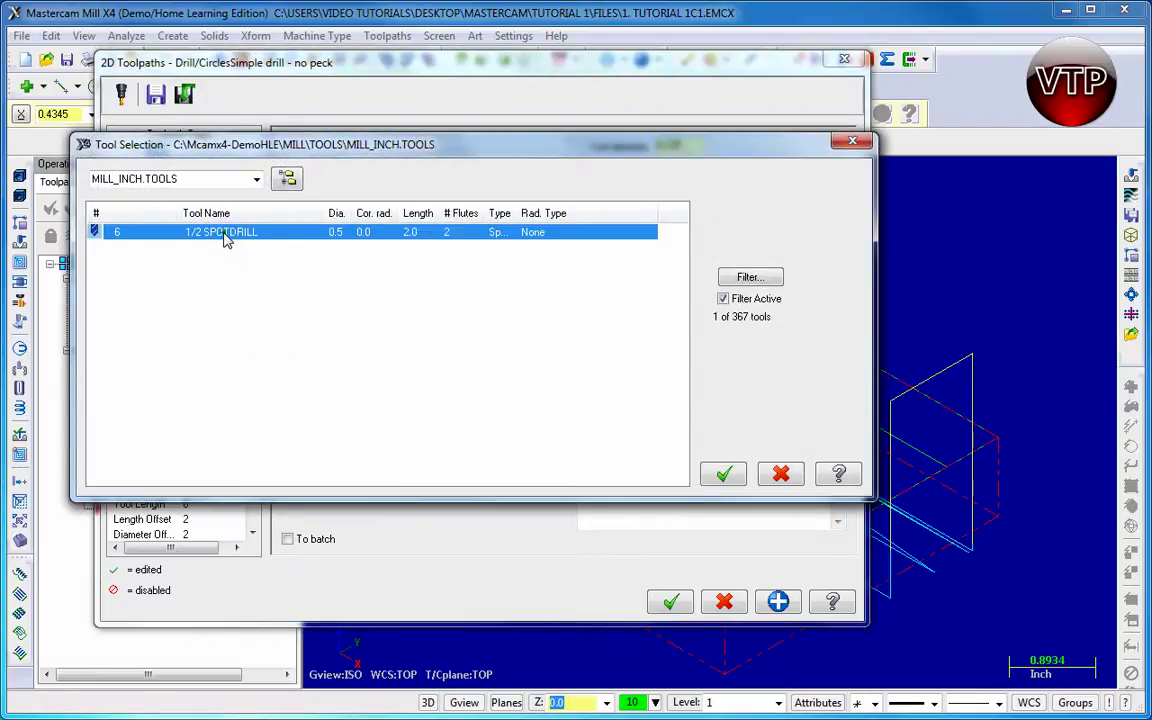
click(724, 477)
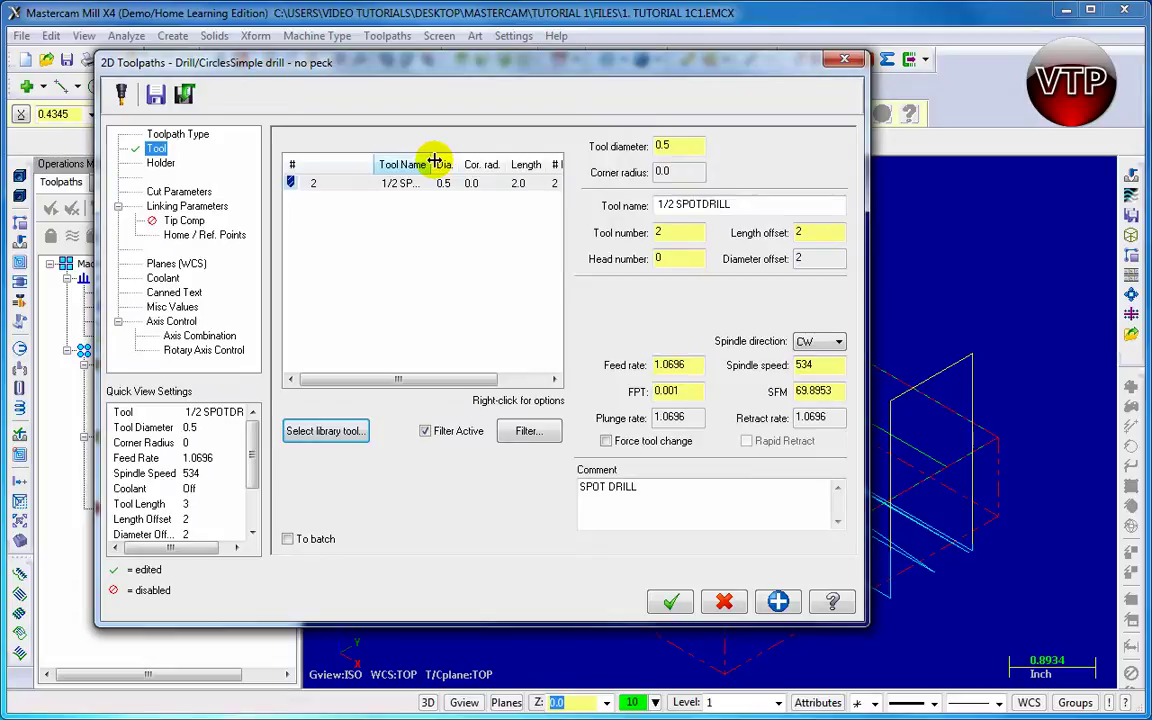
drag(437, 160, 486, 160)
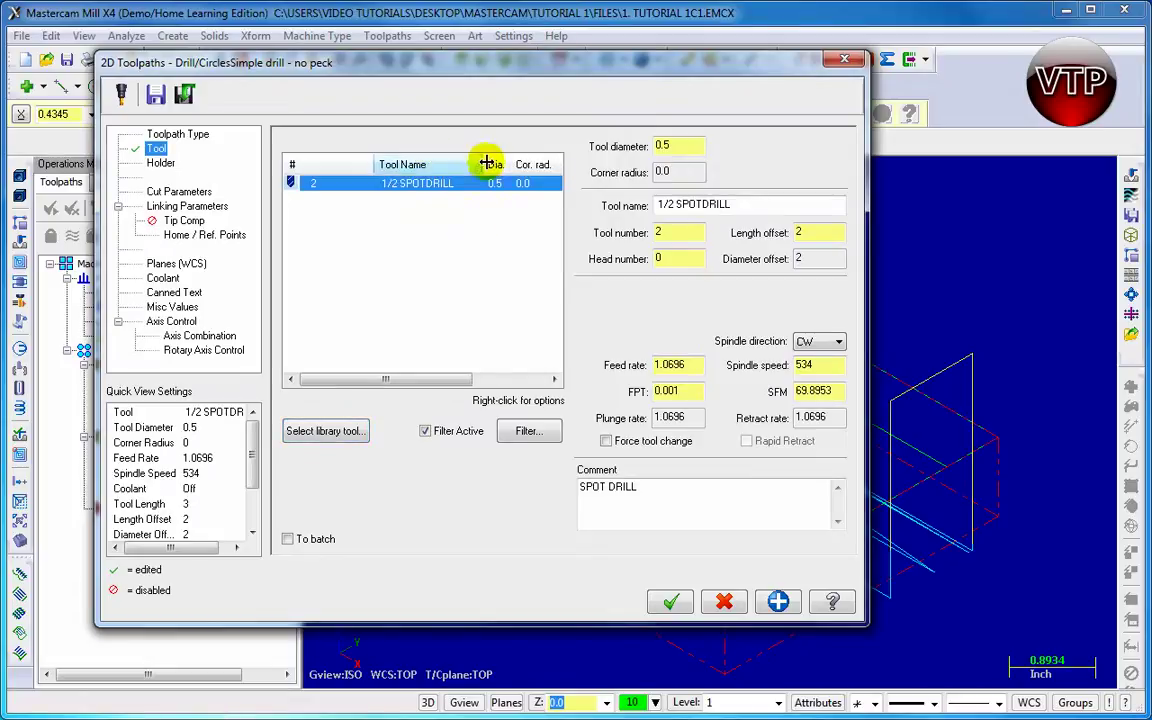
click(777, 598)
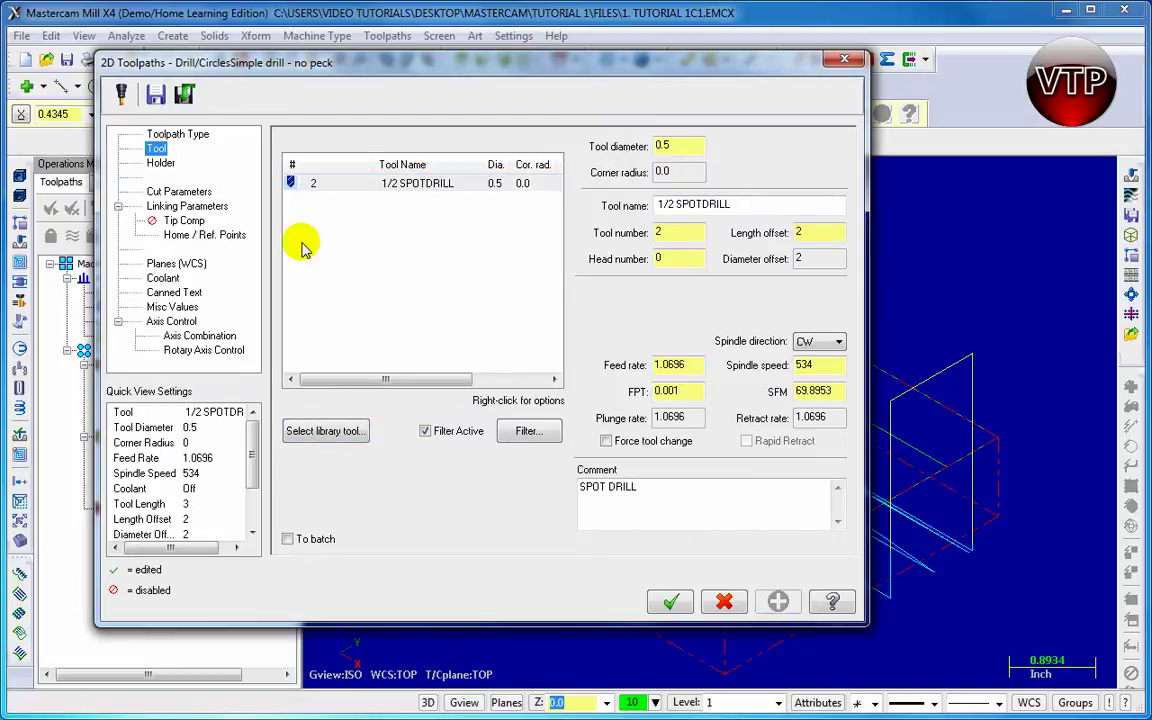
Step: Set the dwell to 1.0 in the drill operation's cut parameters
click(170, 192)
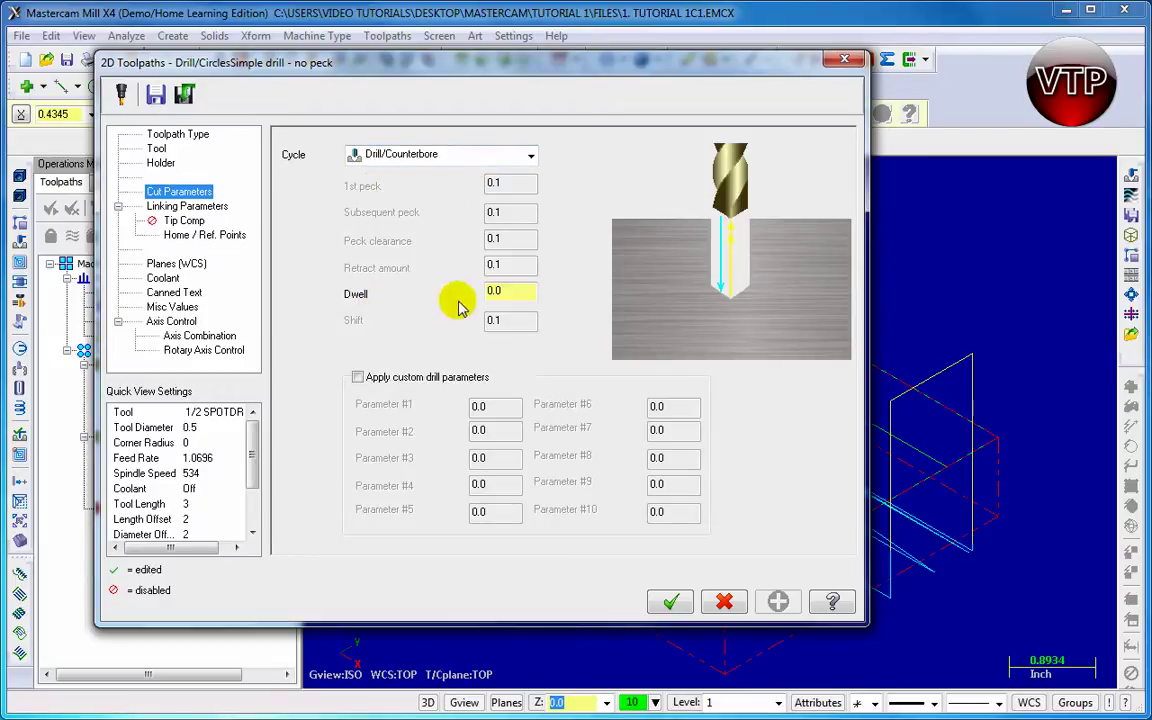
click(523, 298)
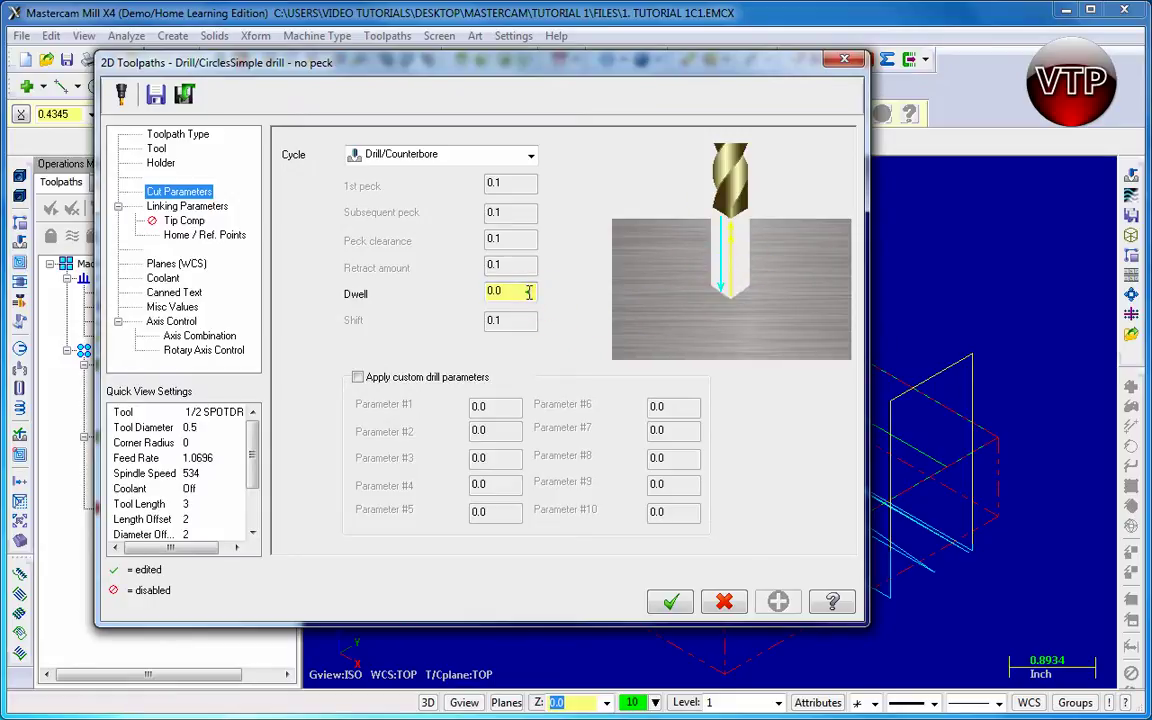
text(1.)
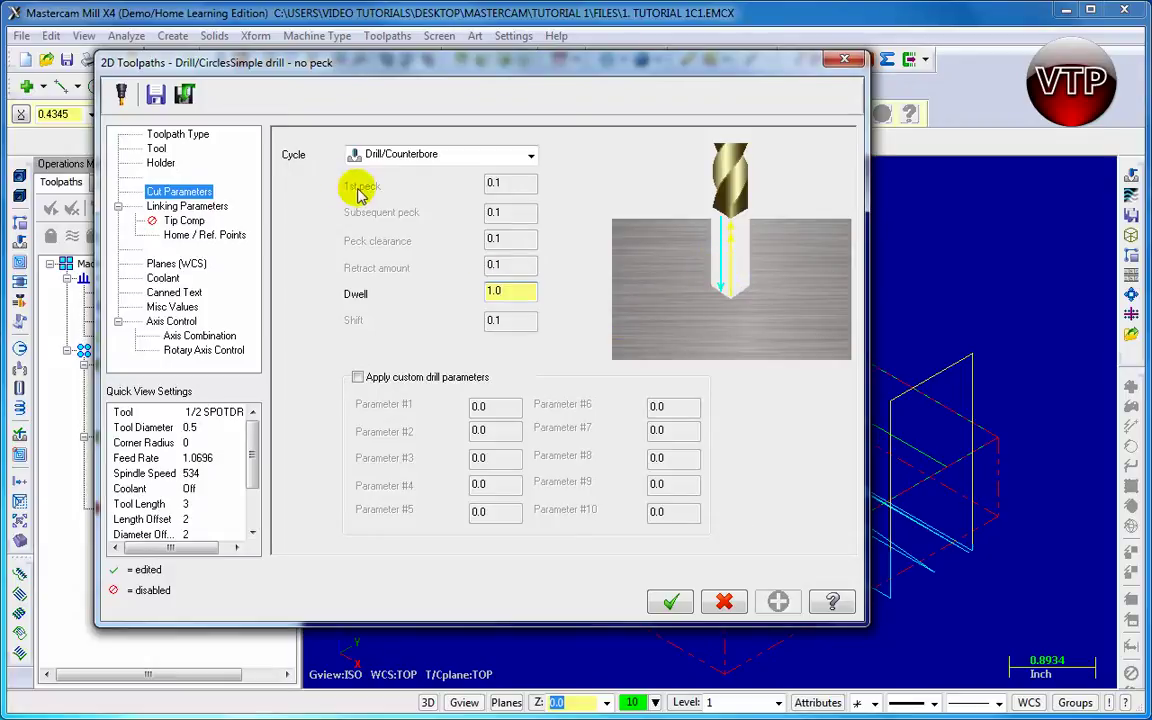
Step: Enable the clearance height, set the drilling depth to -0.75 in the linking parameters, and generate the drill toolpath
click(183, 208)
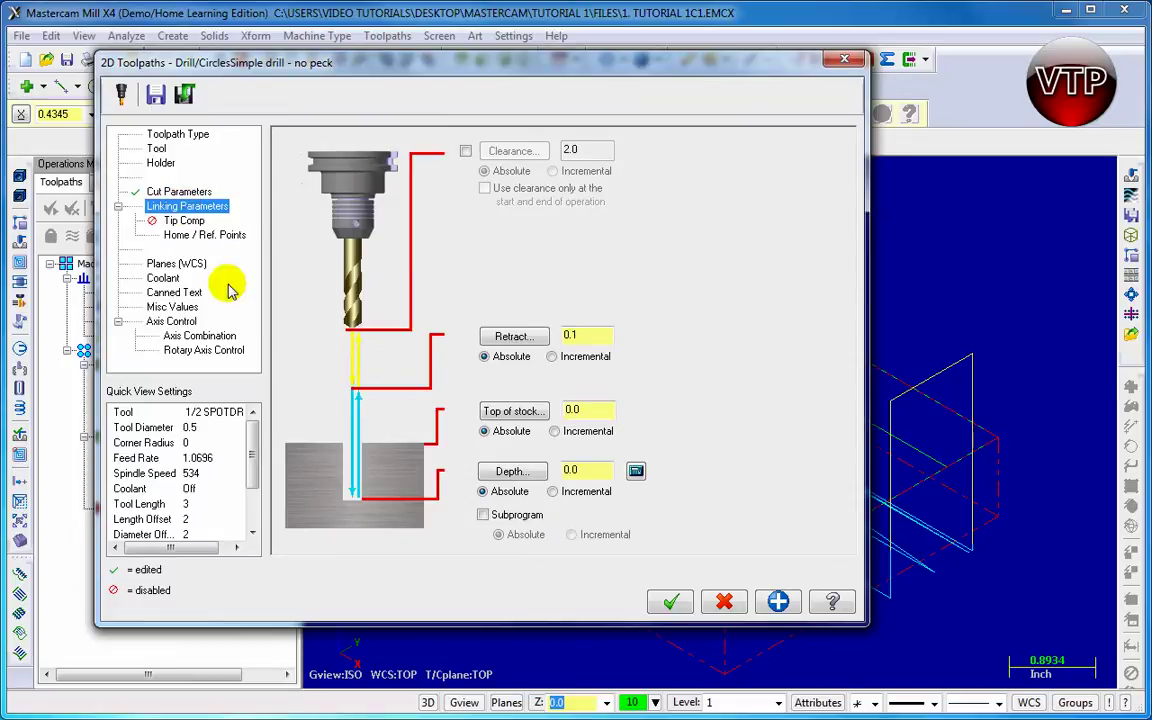
click(465, 152)
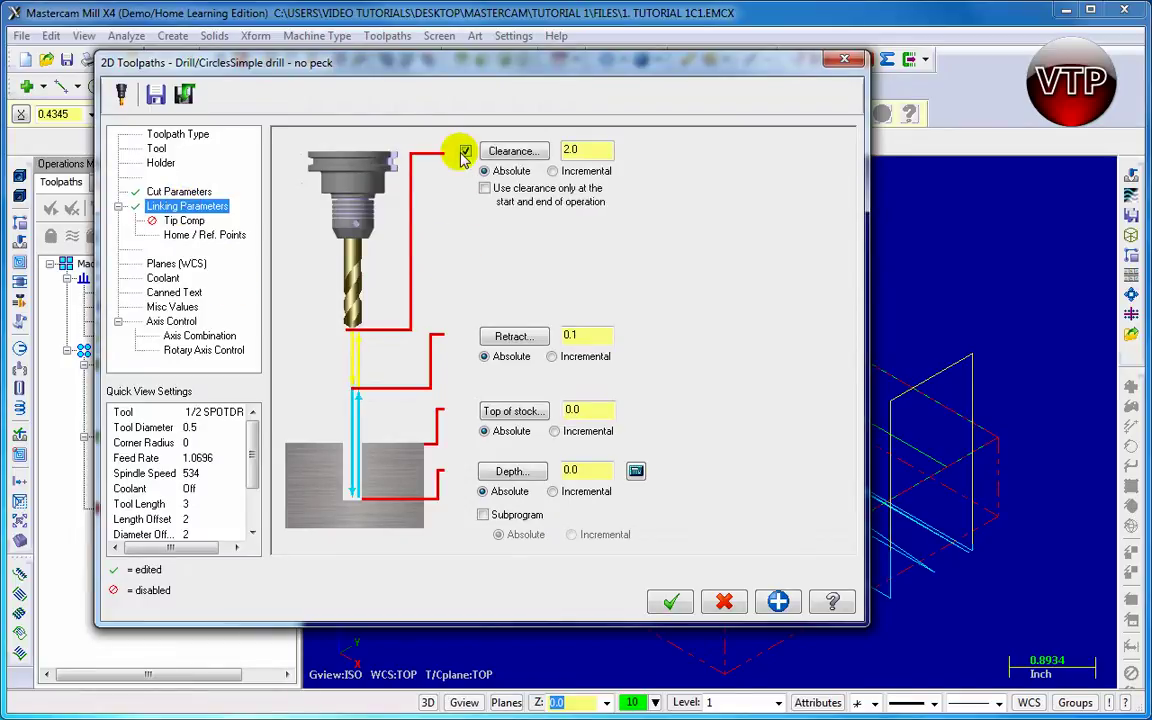
double_click(585, 470)
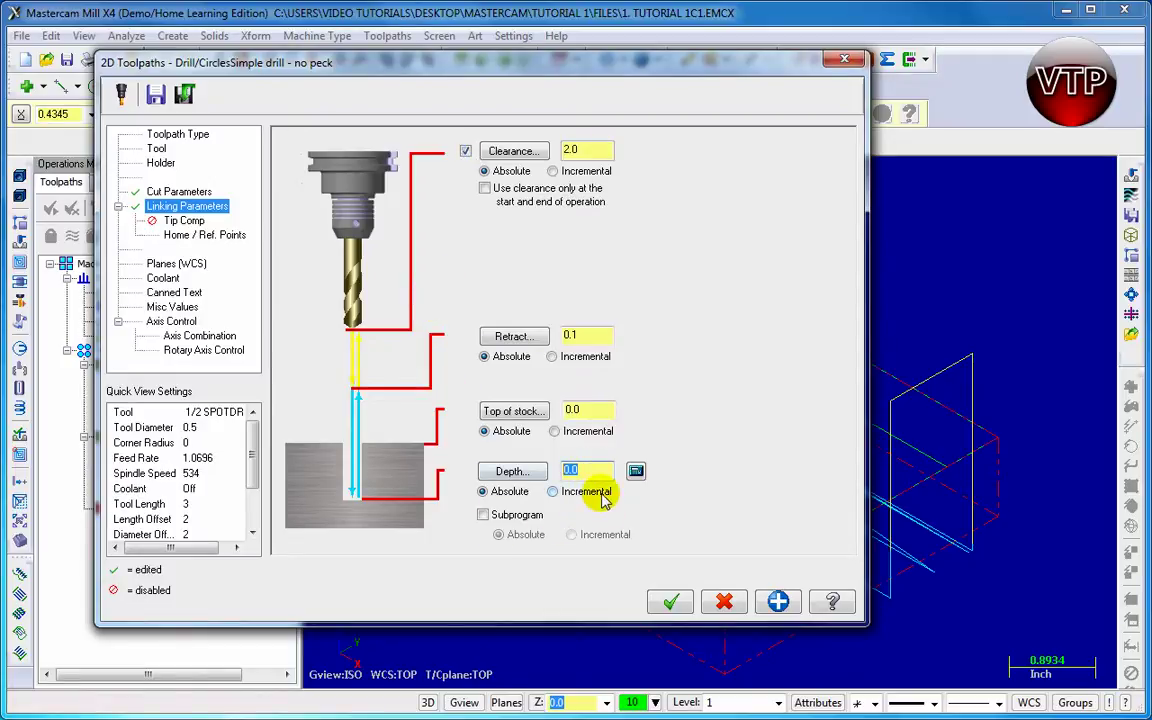
text(-.75)
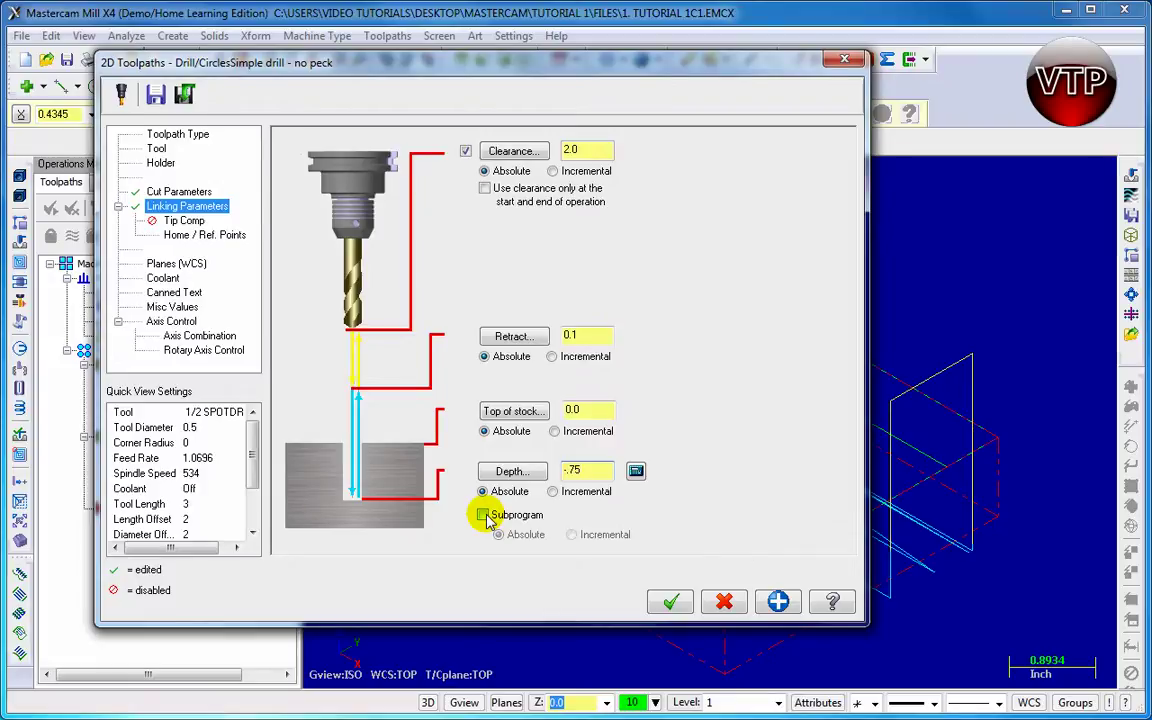
click(778, 600)
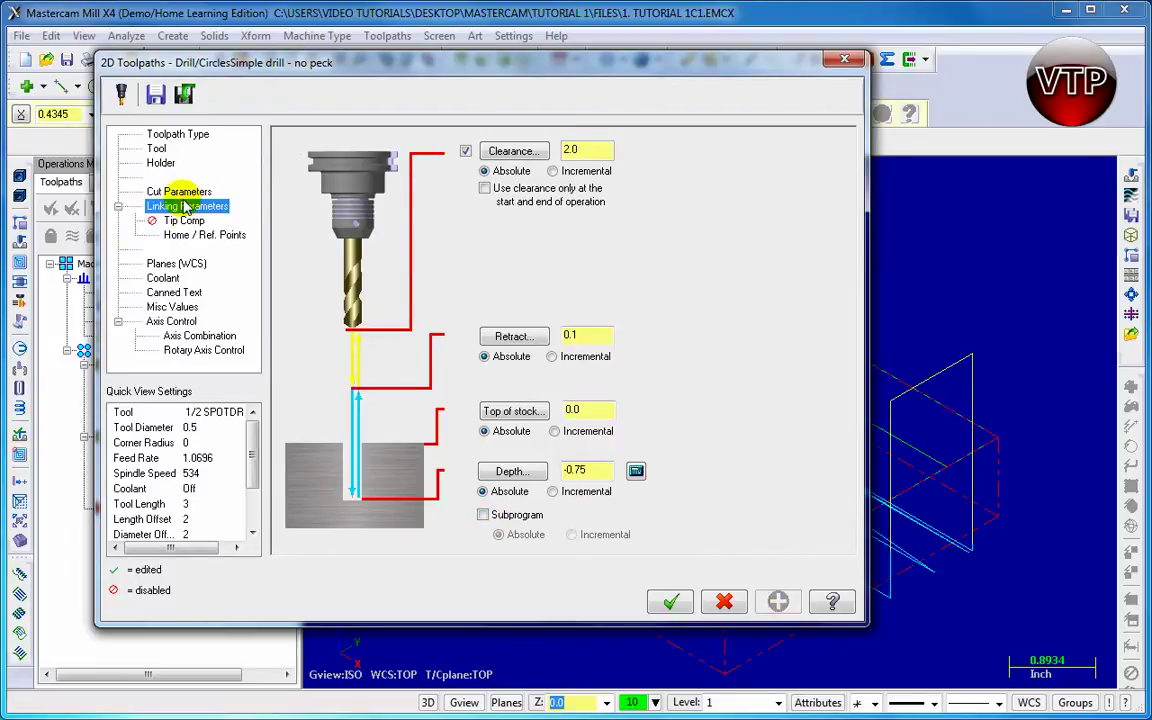
click(672, 600)
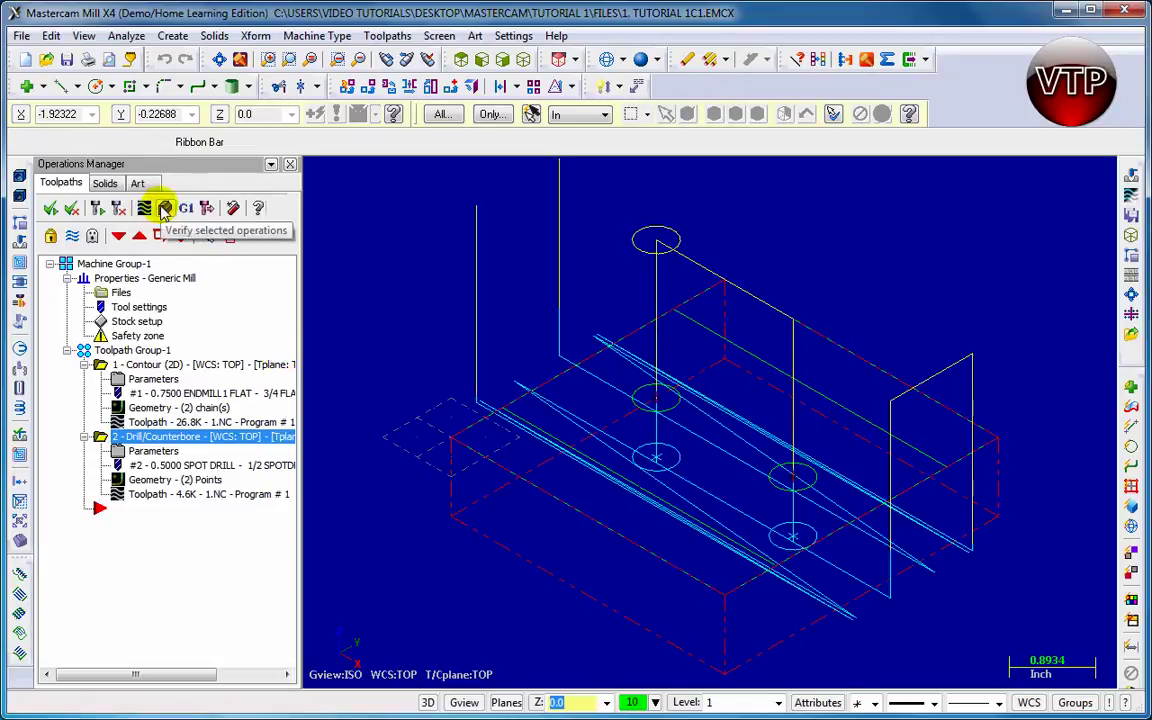
Step: Run the solid verification of the contour and spot drill operations on the stock, reset it and close it
click(165, 208)
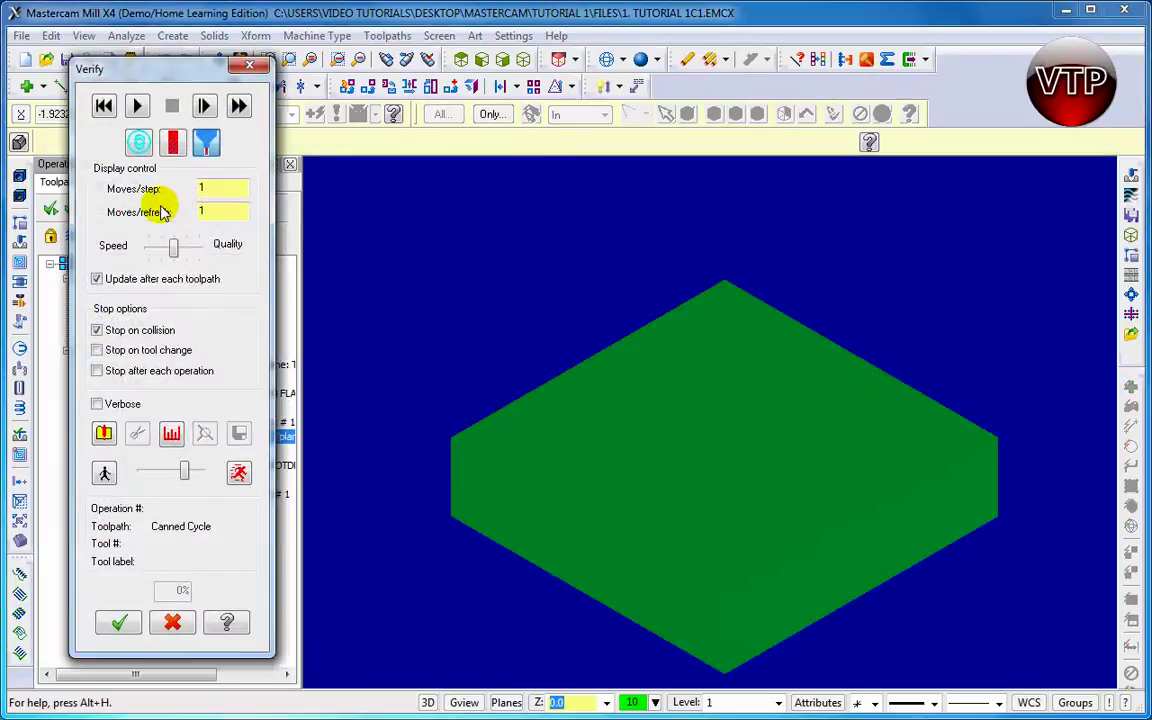
click(137, 106)
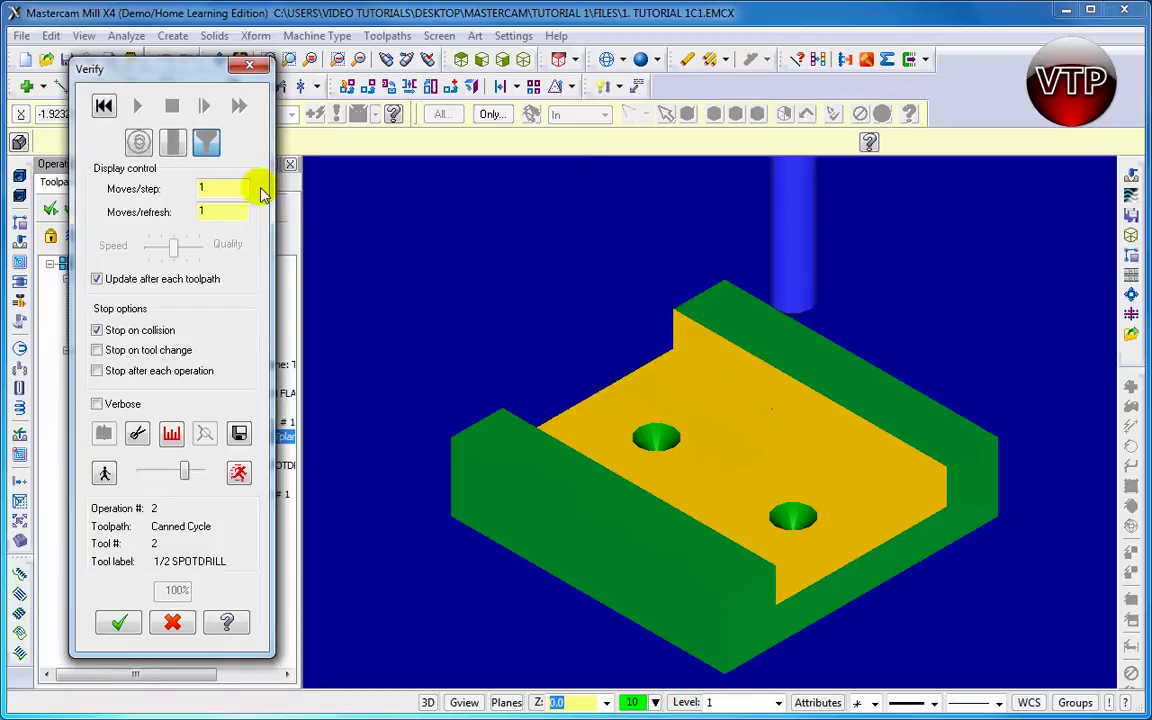
click(104, 105)
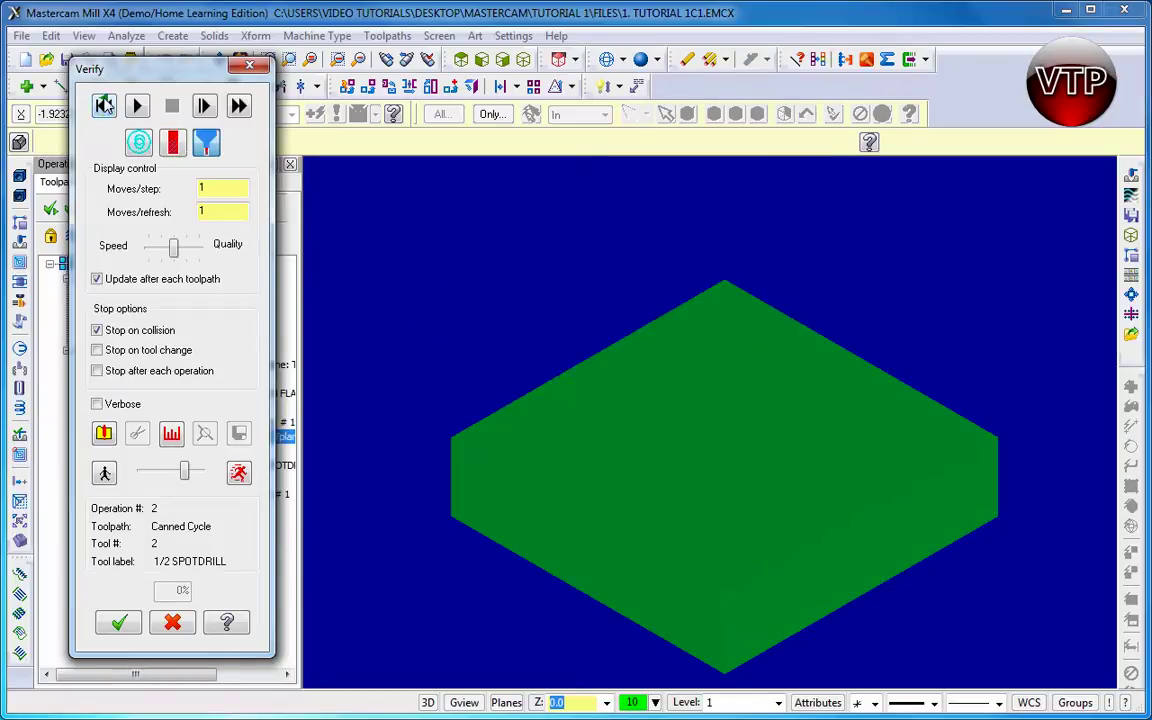
click(116, 620)
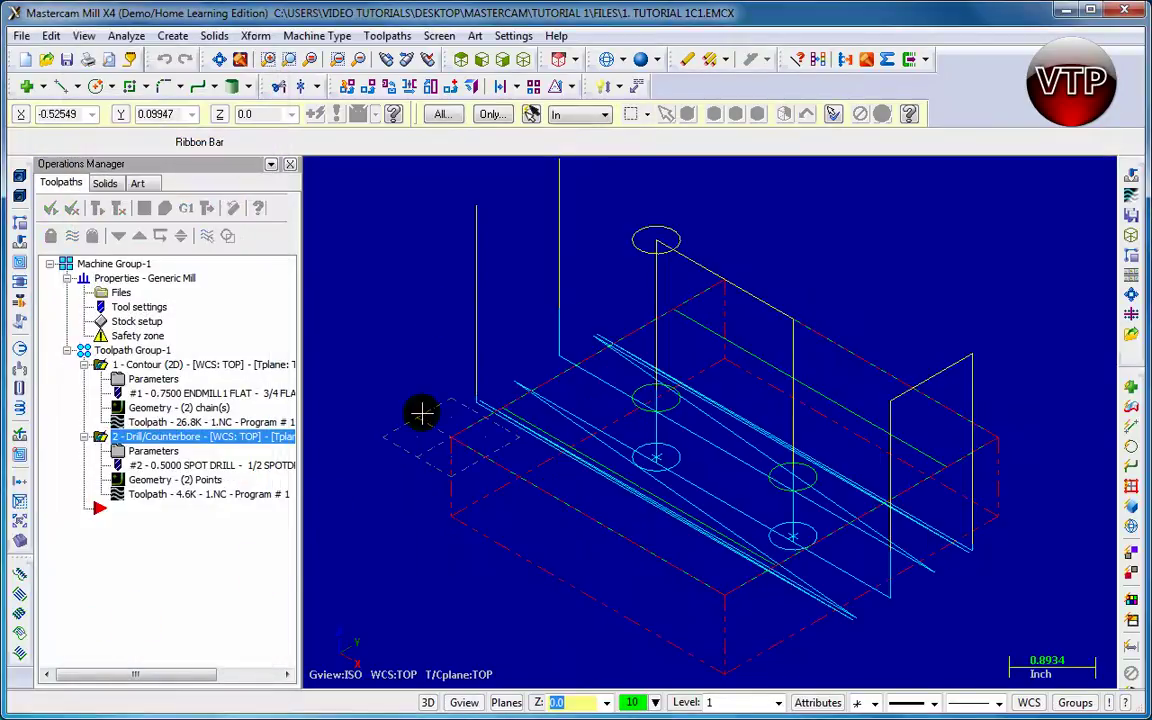